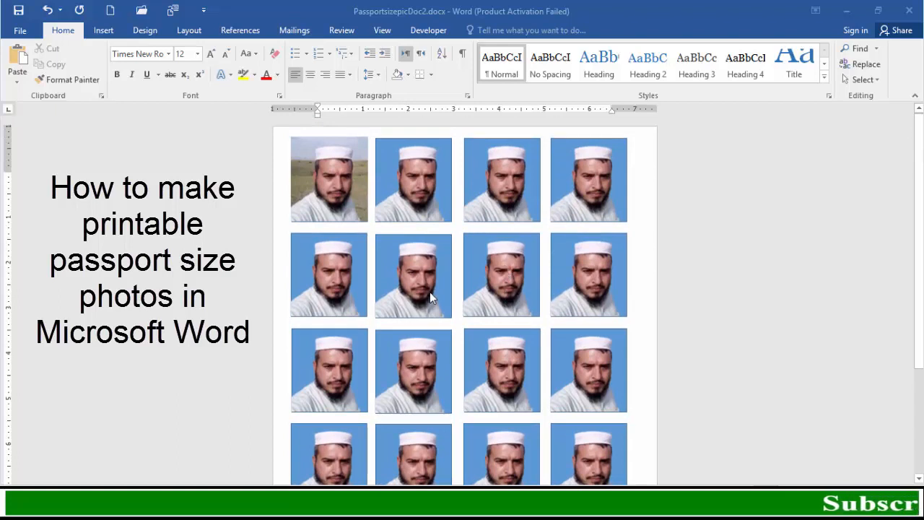
scroll(481, 300, down, 1)
scroll(422, 300, up, 1)
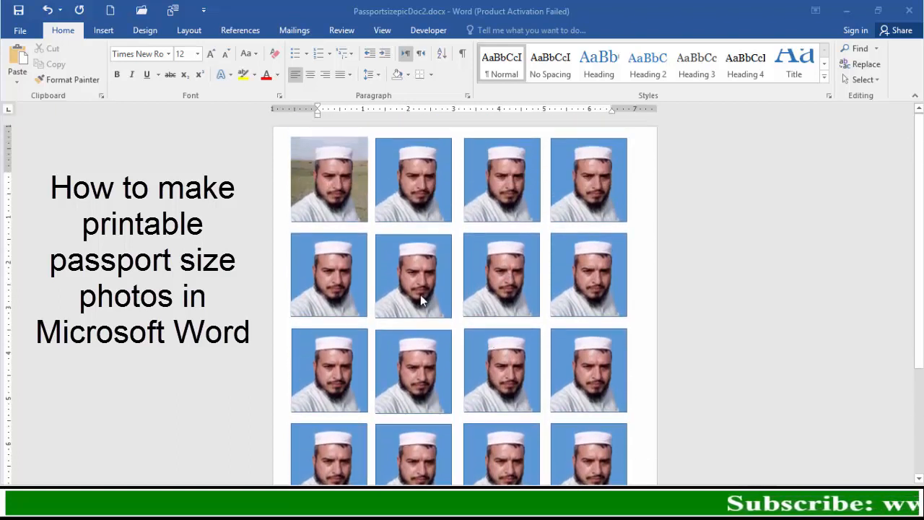
scroll(449, 306, down, 1)
scroll(449, 306, up, 1)
scroll(449, 306, down, 1)
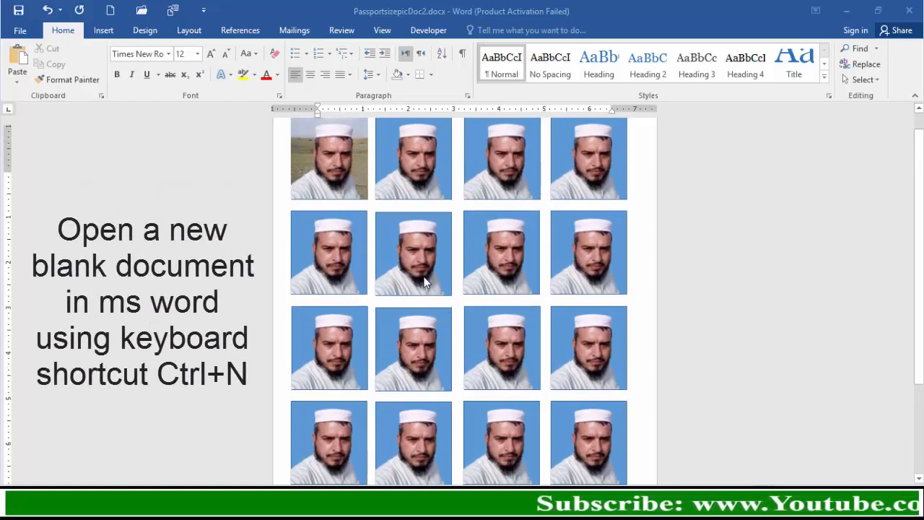
scroll(424, 282, up, 1)
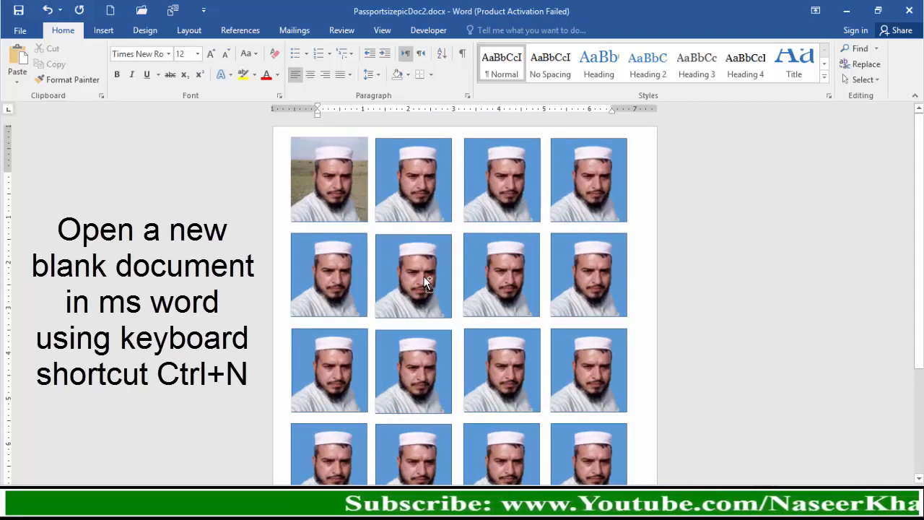
Create a new blank document and insert the picture IMG_20200329_160116.jpg from the MyPic folder
key(ctrl+n)
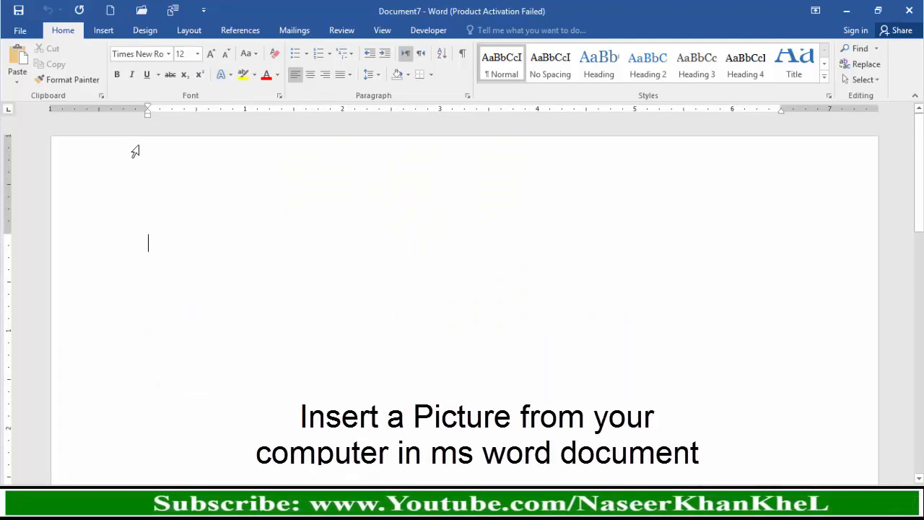
click(105, 31)
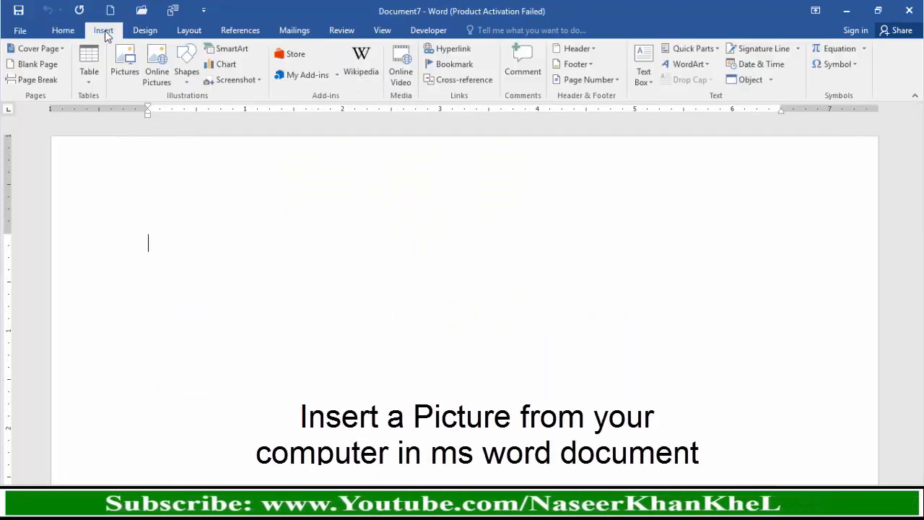
click(127, 71)
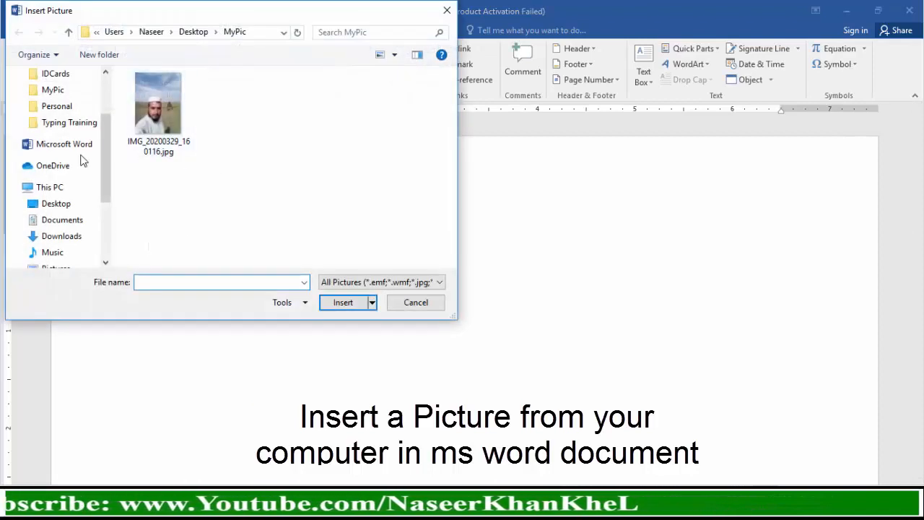
click(158, 119)
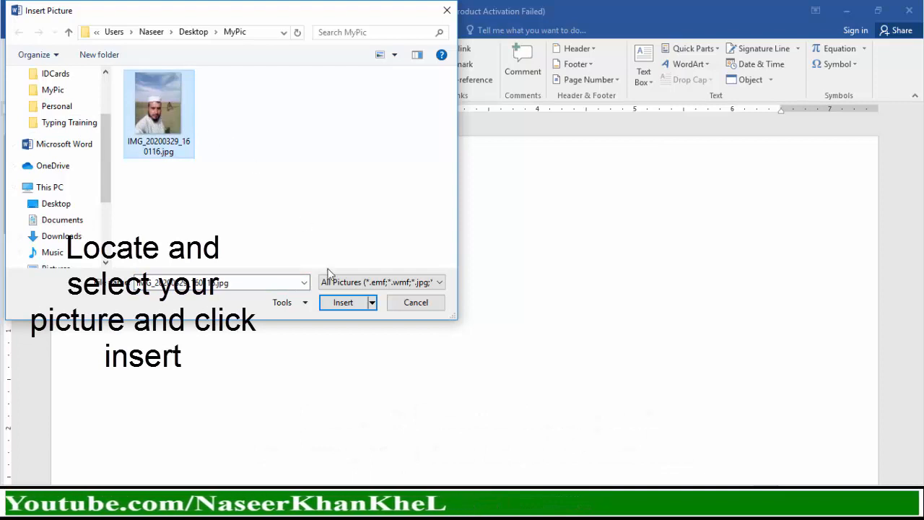
click(342, 302)
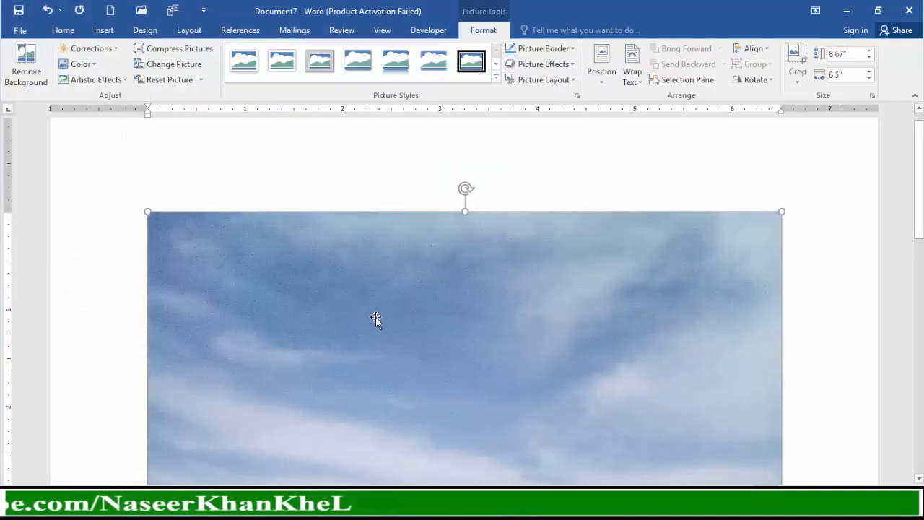
Remove the photo's background, stretching the selection frame over the man's shoulders and marking the grass left of him for removal
scroll(402, 315, down, 10)
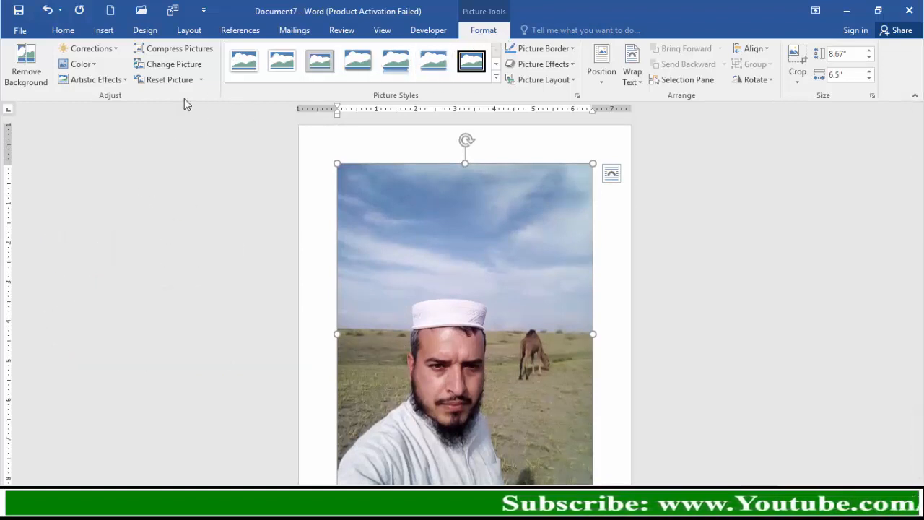
click(27, 84)
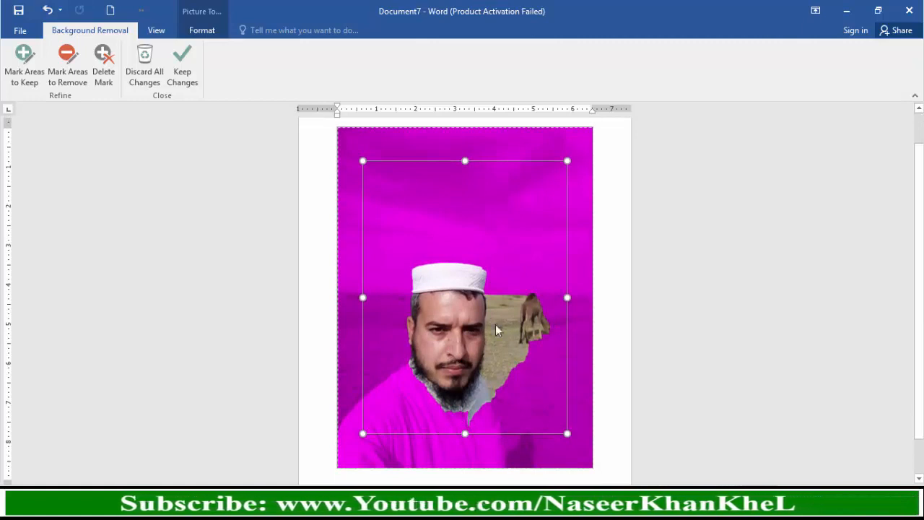
scroll(388, 425, down, 1)
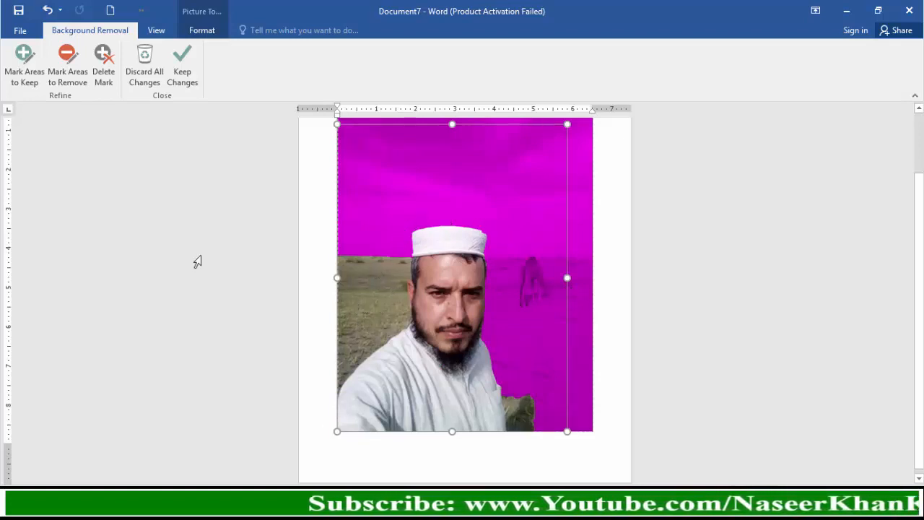
click(68, 81)
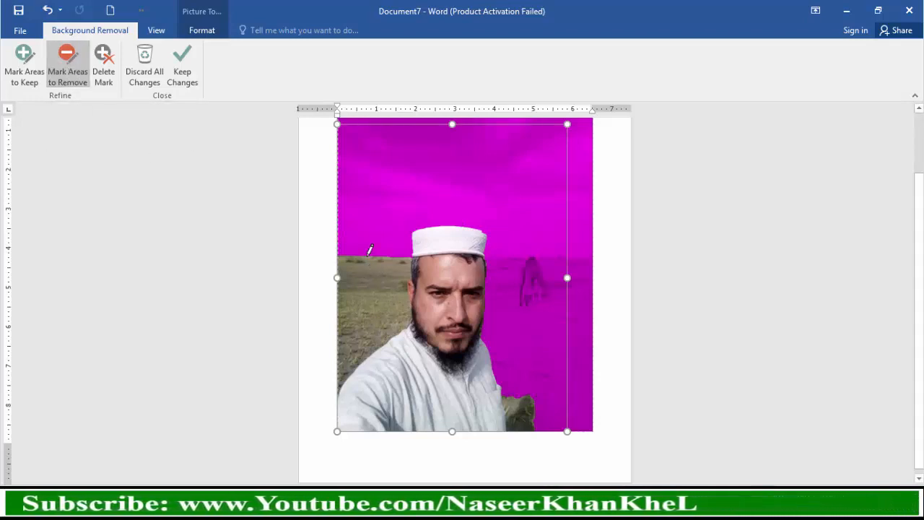
drag(368, 251, 336, 380)
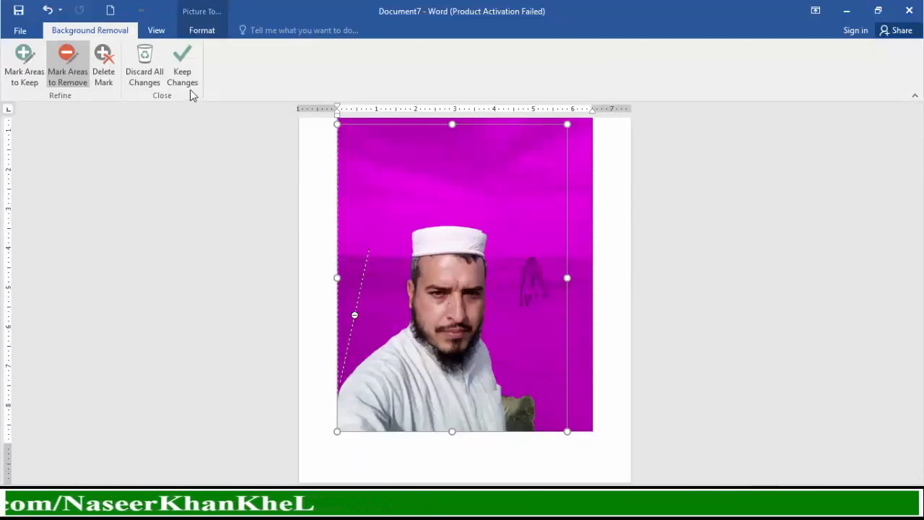
click(183, 77)
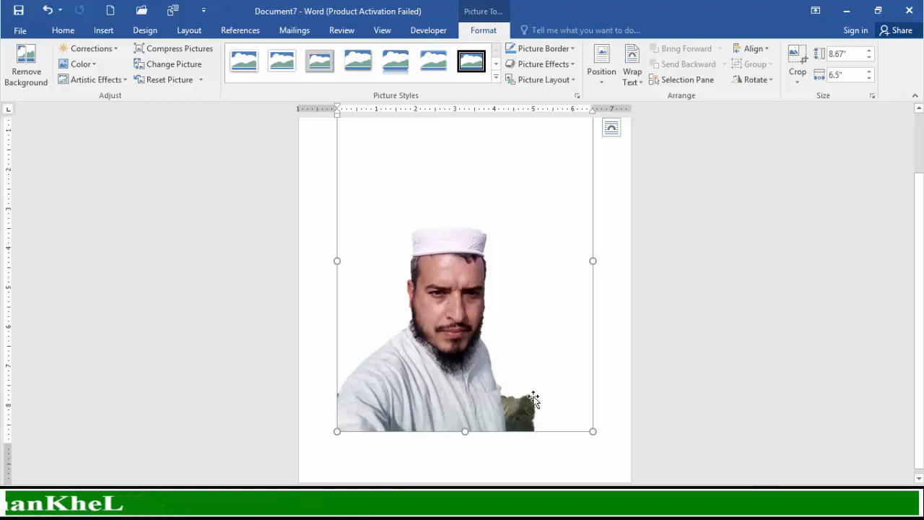
Mark the leftover background patch right of the man's lower body for removal and keep the changes
click(29, 76)
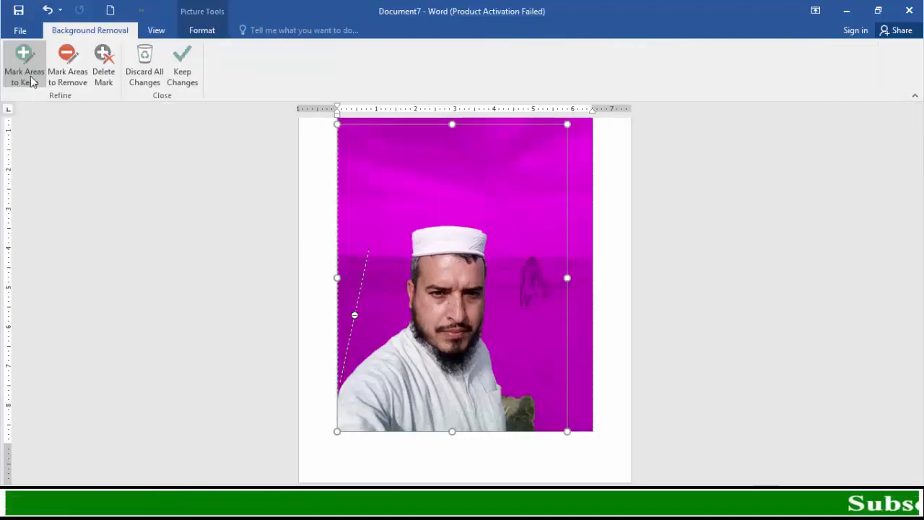
click(68, 81)
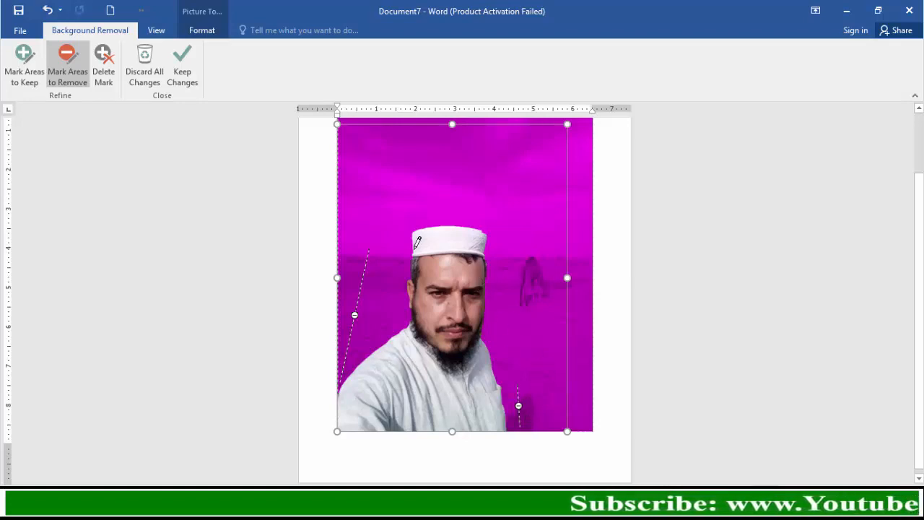
click(187, 79)
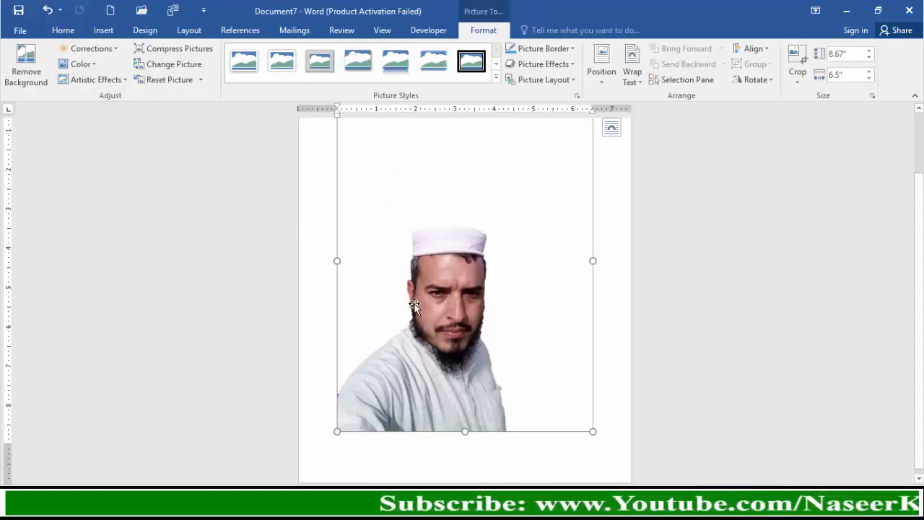
Crop the picture closely around the man's head and shoulders to about 4.52" high by 4.33" wide
drag(549, 311, 520, 347)
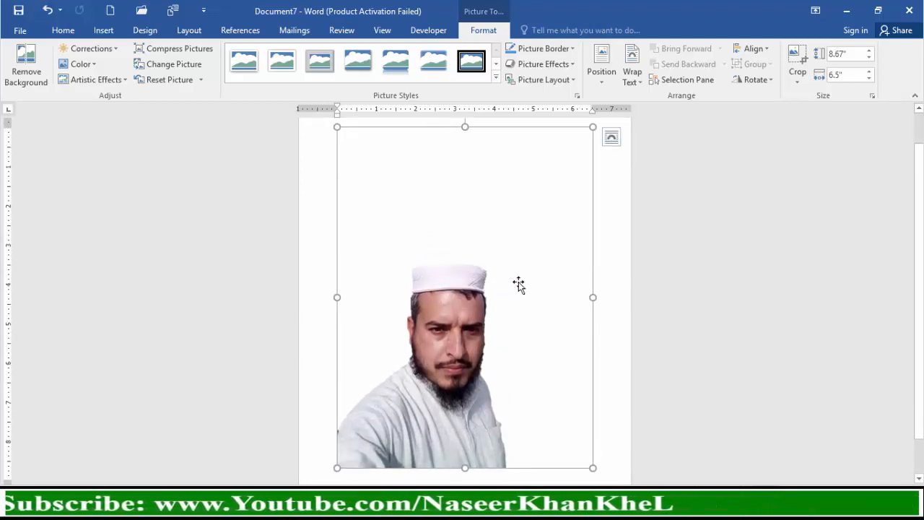
click(798, 59)
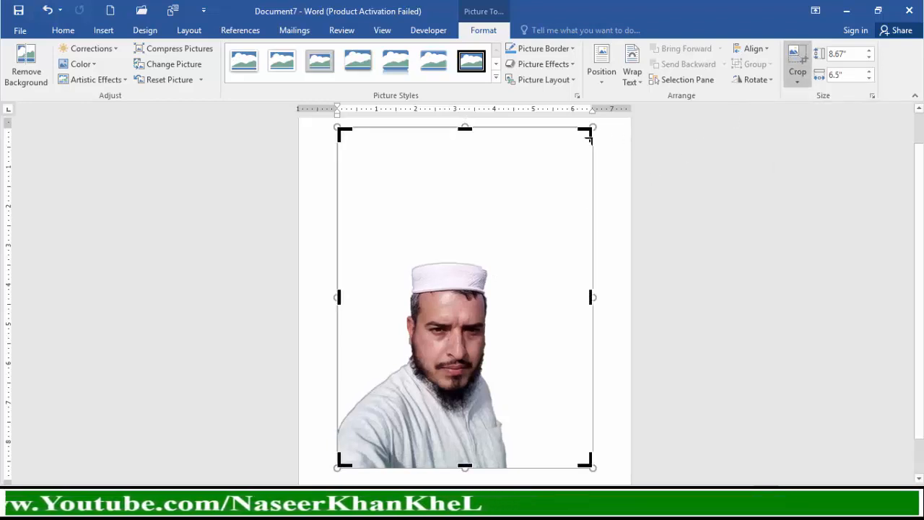
drag(588, 135, 521, 248)
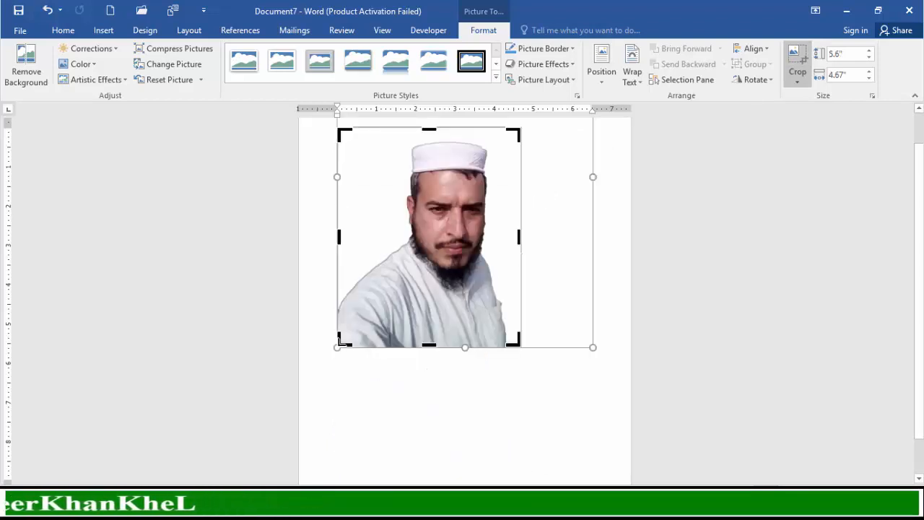
drag(340, 341, 351, 304)
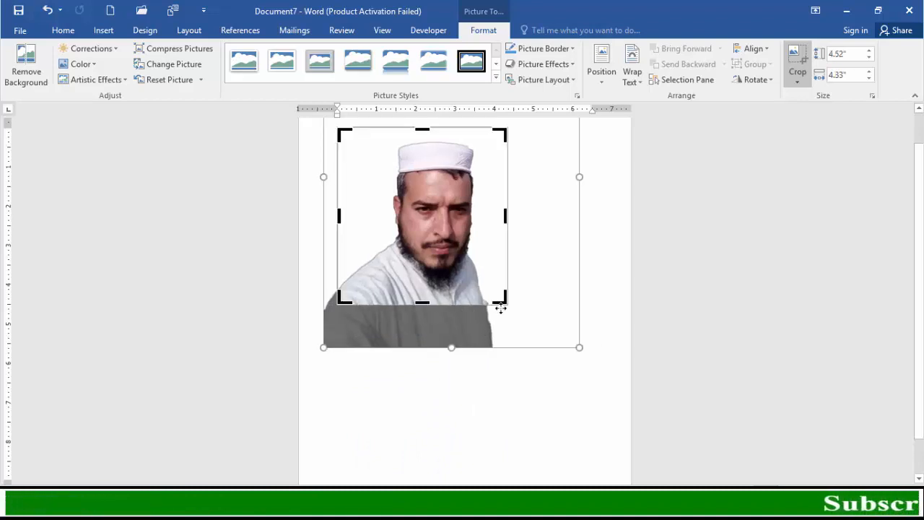
click(796, 58)
scroll(568, 275, up, 1)
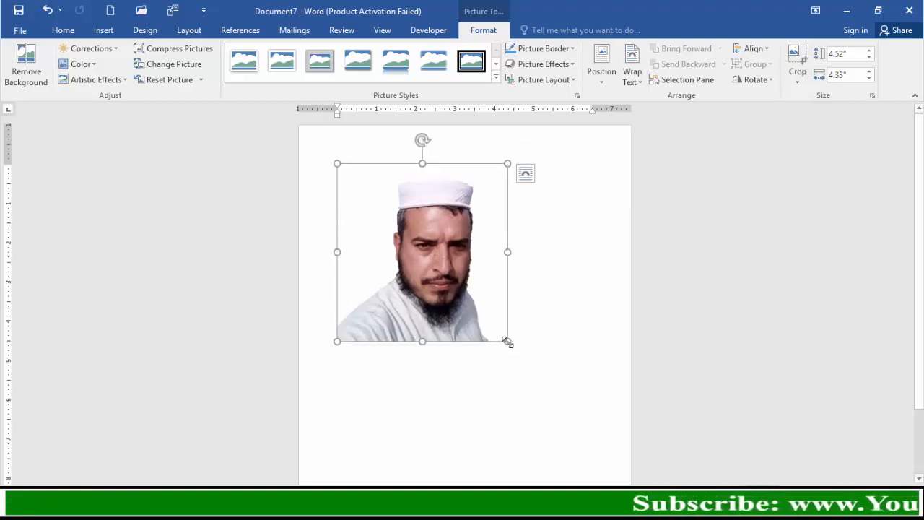
Scale the picture down to about 2.03" by 1.95" and turn off its locked aspect ratio
drag(507, 341, 400, 244)
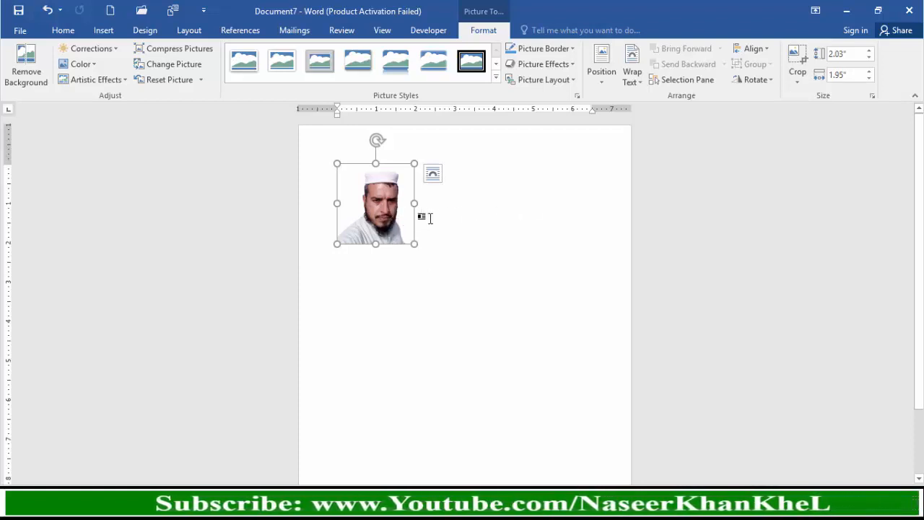
click(873, 98)
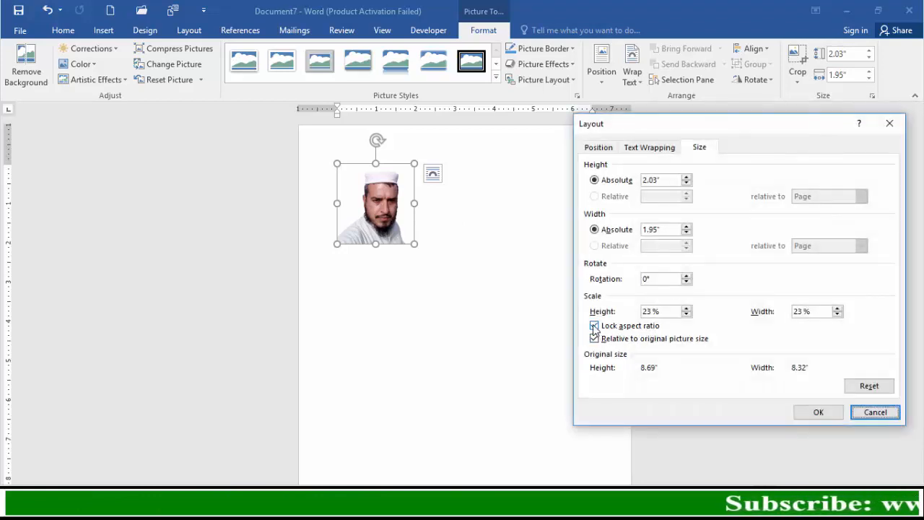
click(818, 413)
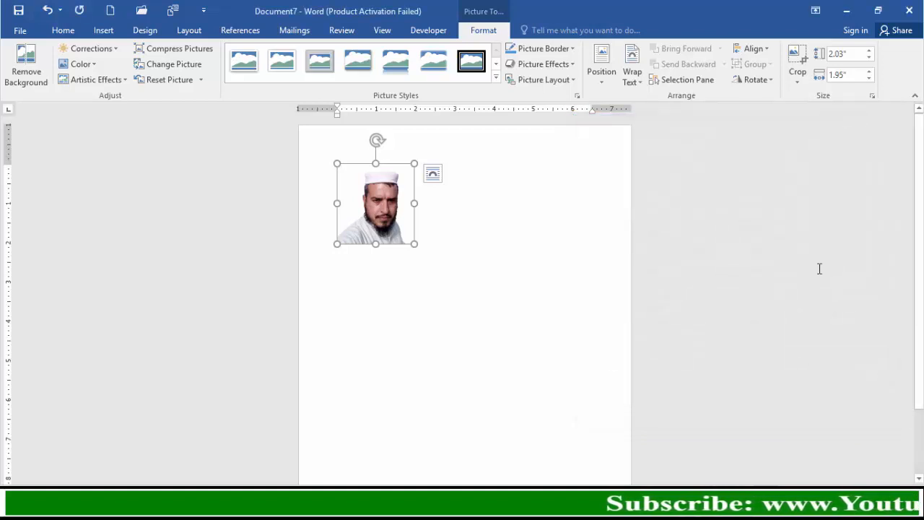
Set the picture's height to 1.8" and its width to 1.4"
click(835, 54)
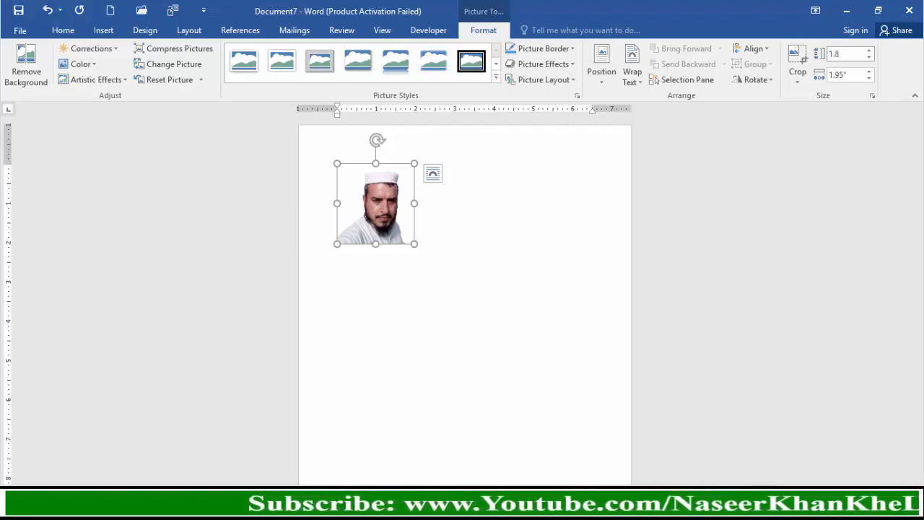
key(Return)
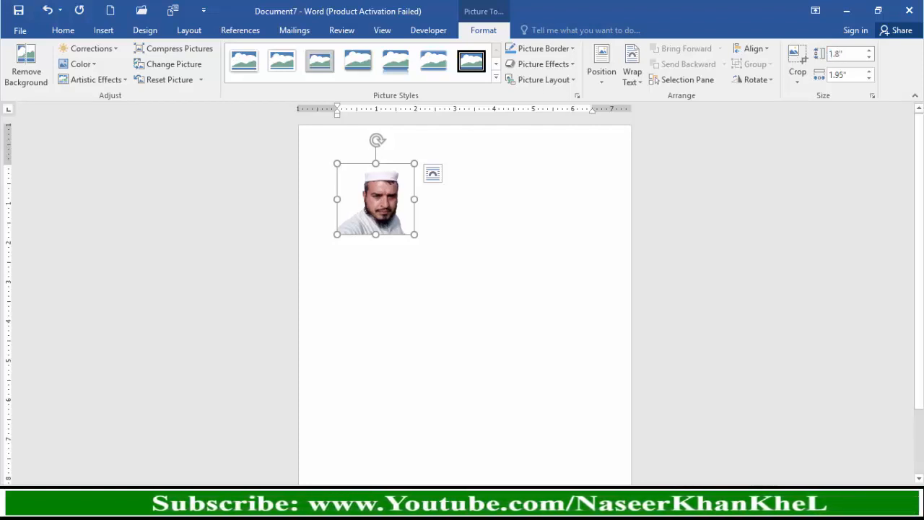
click(837, 76)
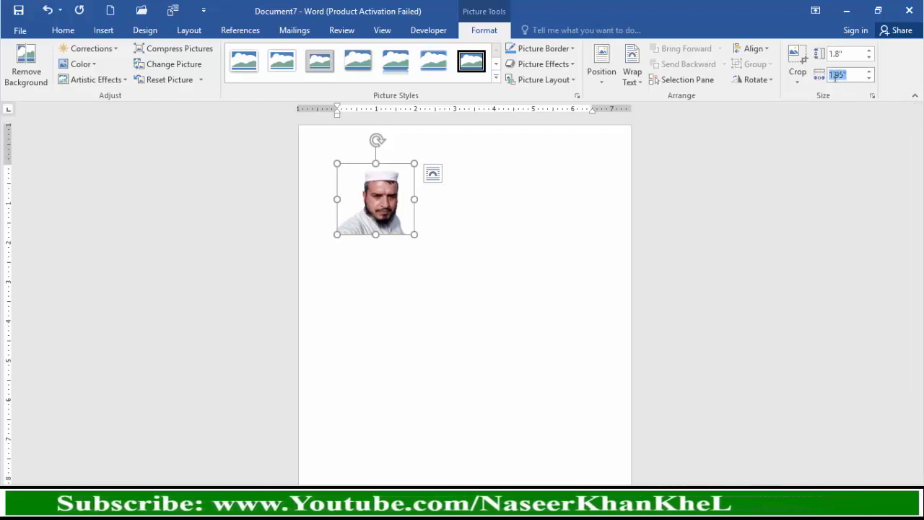
text(1.4)
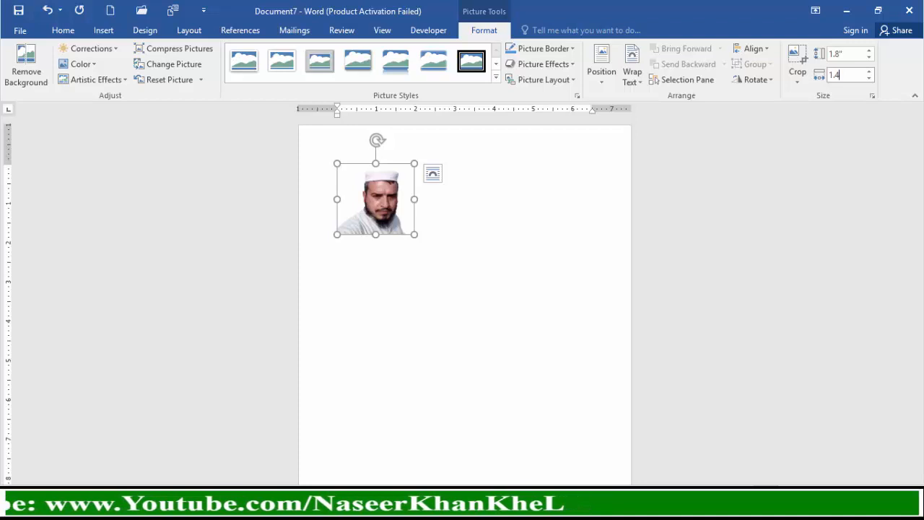
key(Return)
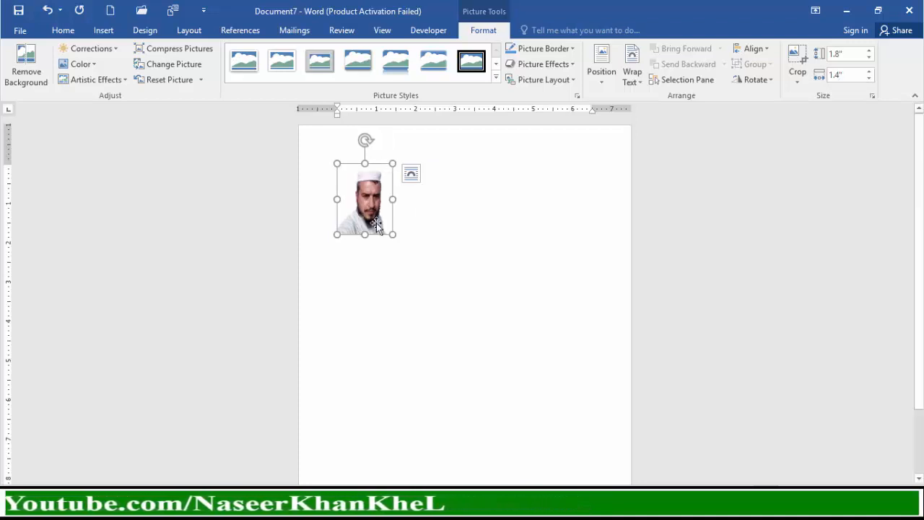
Set the picture's text wrapping to In Front of Text
click(641, 84)
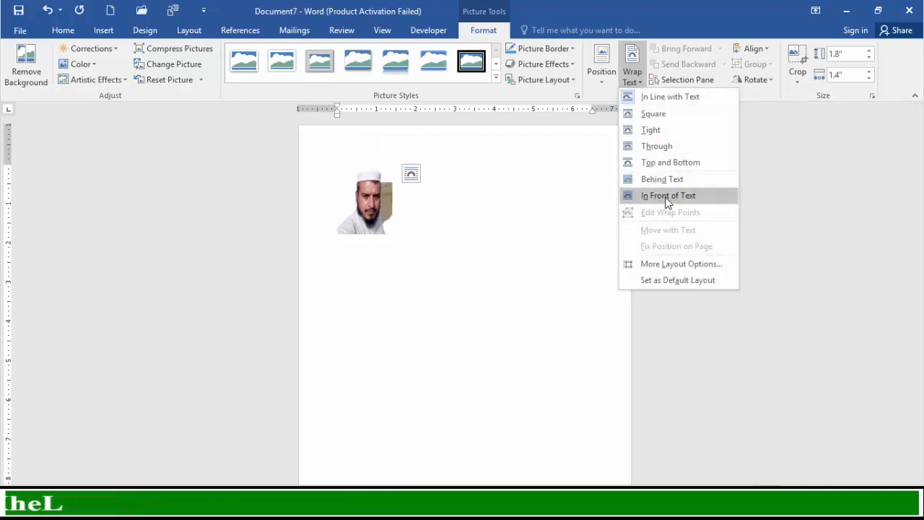
click(665, 198)
Reopen the picture's background removal, mark the leftover background beside the man's face for removal, and keep the changes
scroll(445, 296, down, 1)
scroll(445, 297, up, 3)
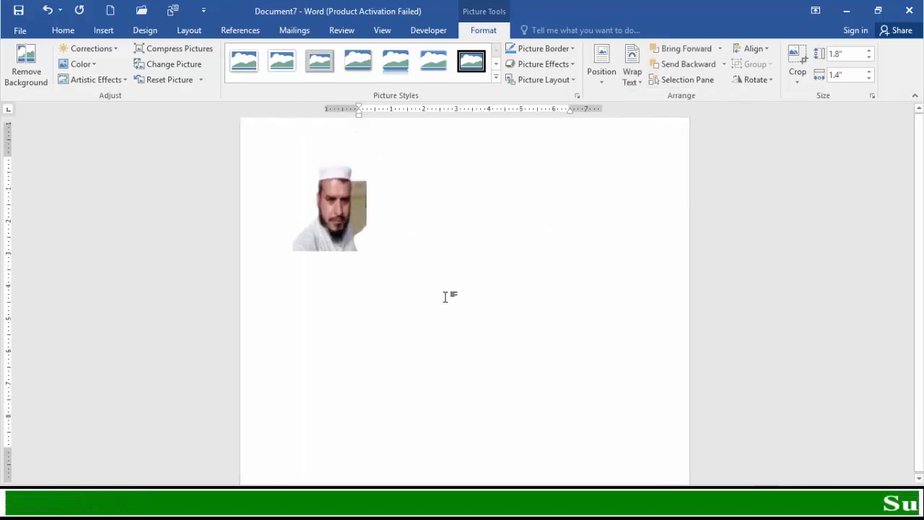
scroll(446, 296, up, 4)
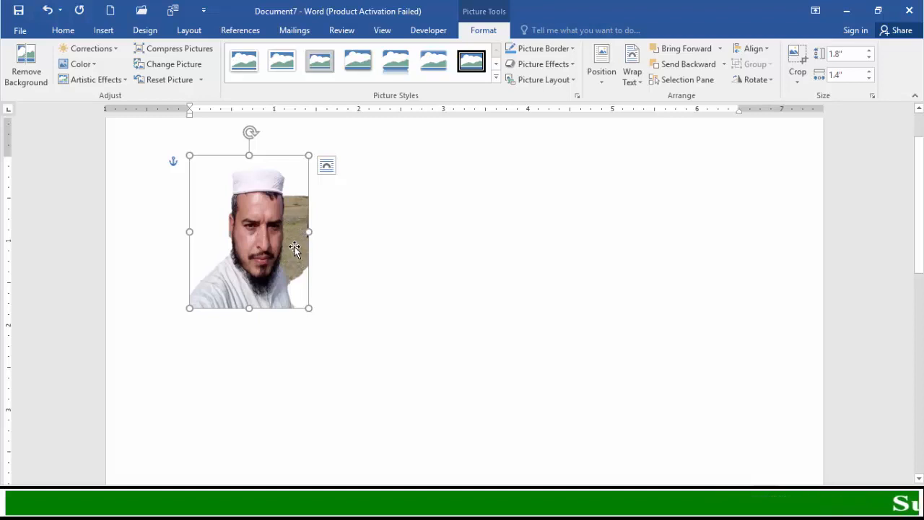
click(26, 72)
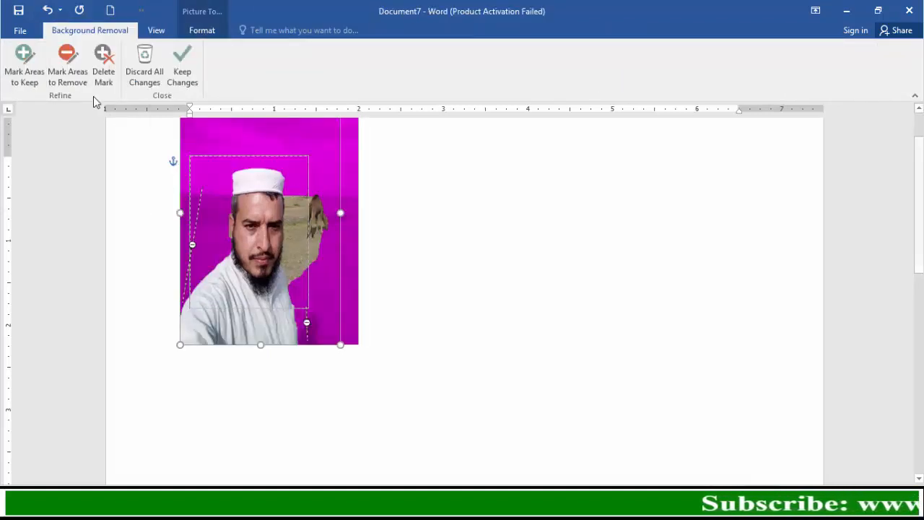
click(69, 76)
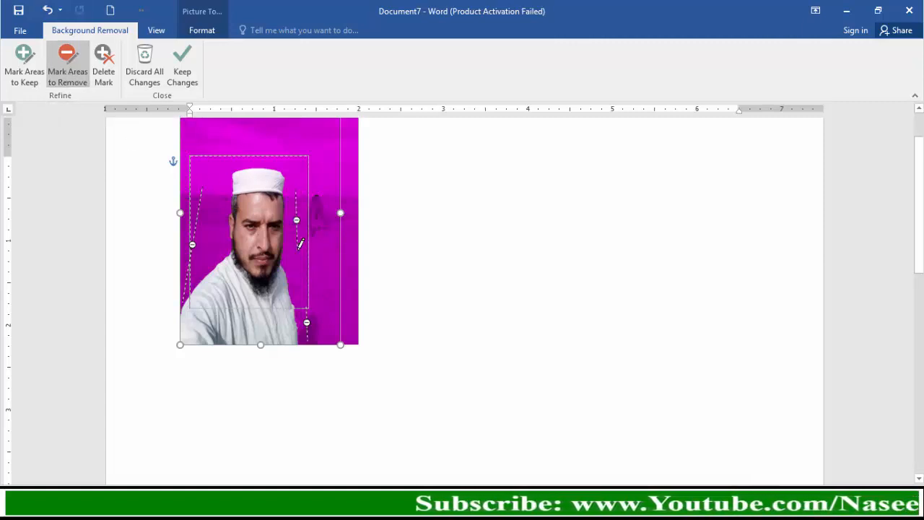
click(182, 73)
click(419, 258)
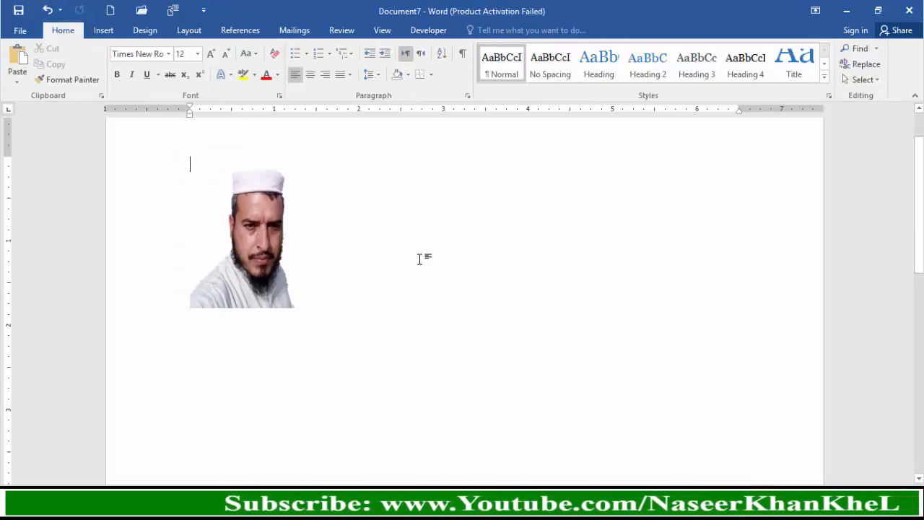
Draw a rectangle about 1.83" high by 1.41" wide directly over the picture, matching its outline
scroll(418, 258, down, 2)
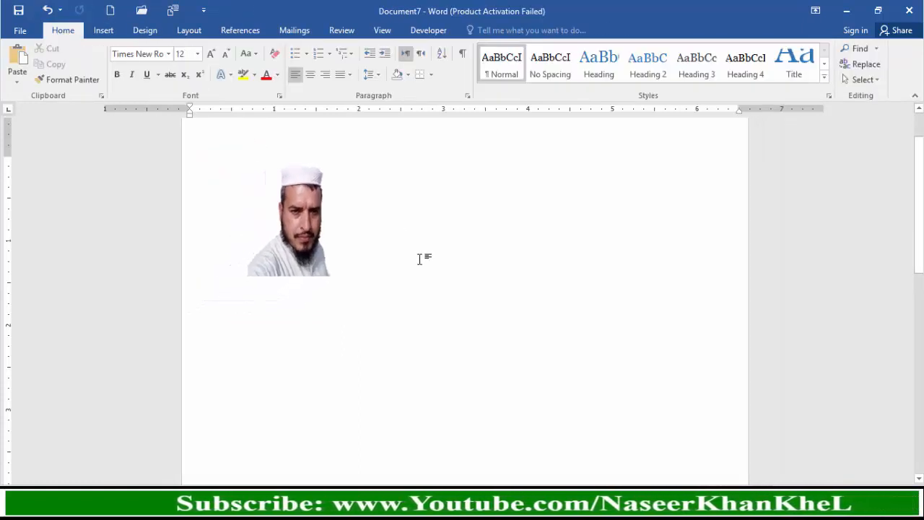
click(320, 240)
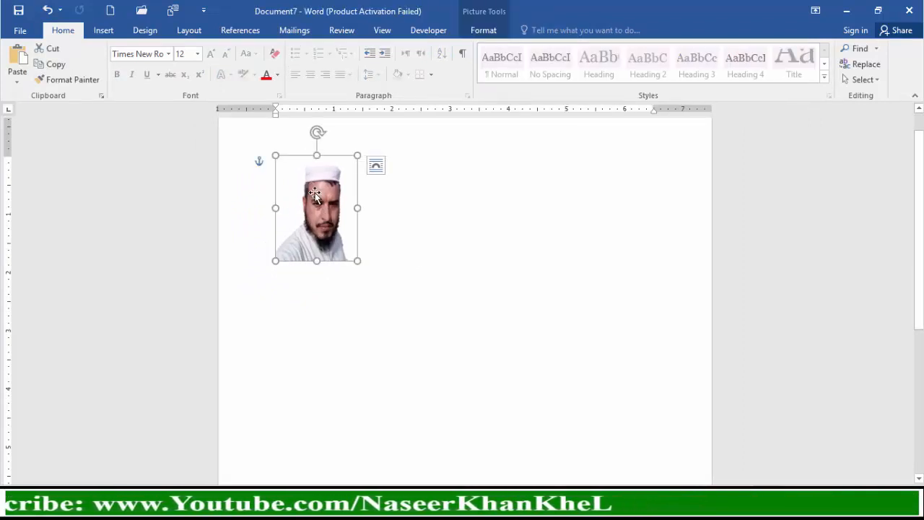
click(103, 31)
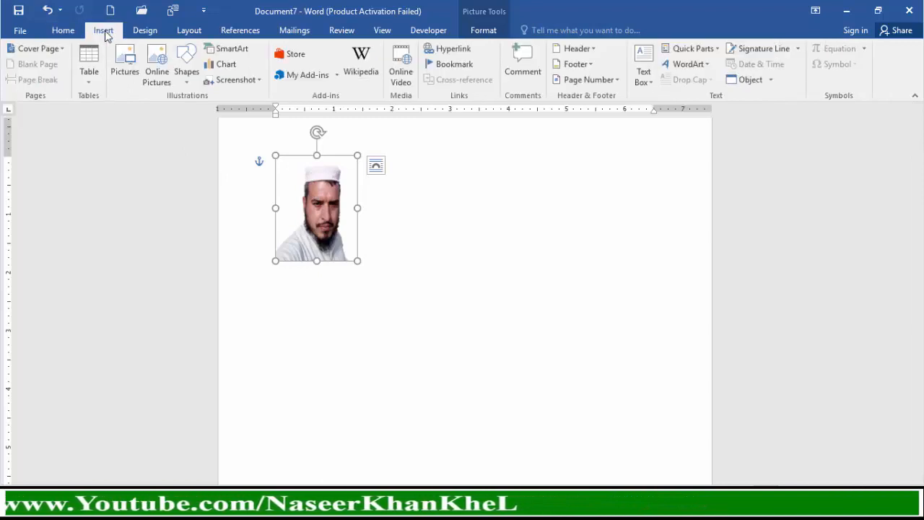
click(184, 81)
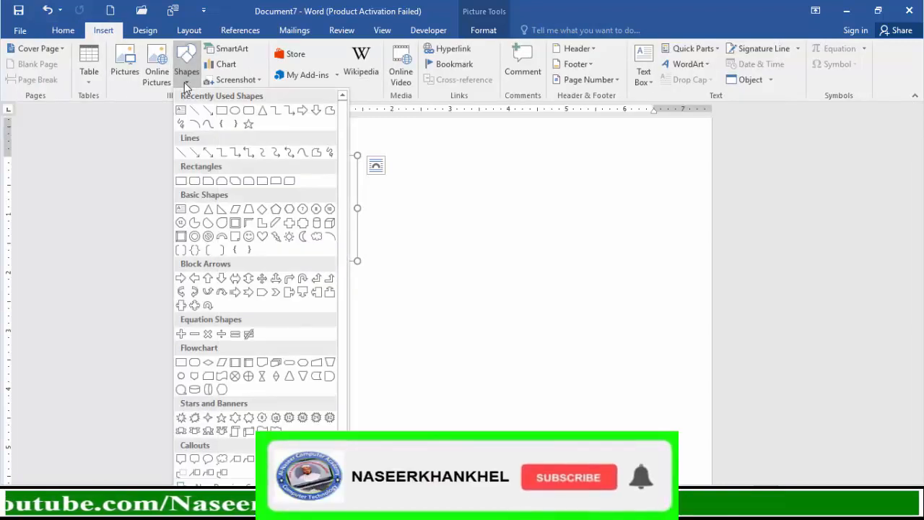
click(222, 112)
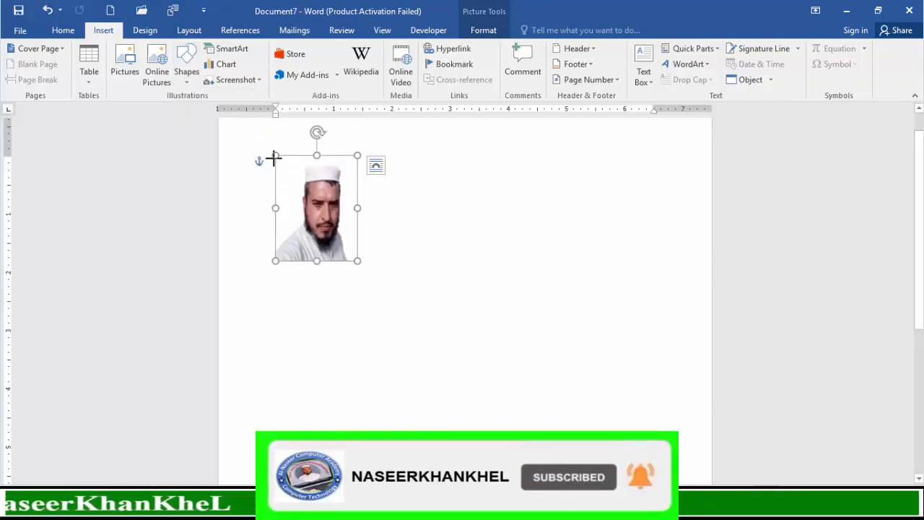
drag(274, 155, 358, 253)
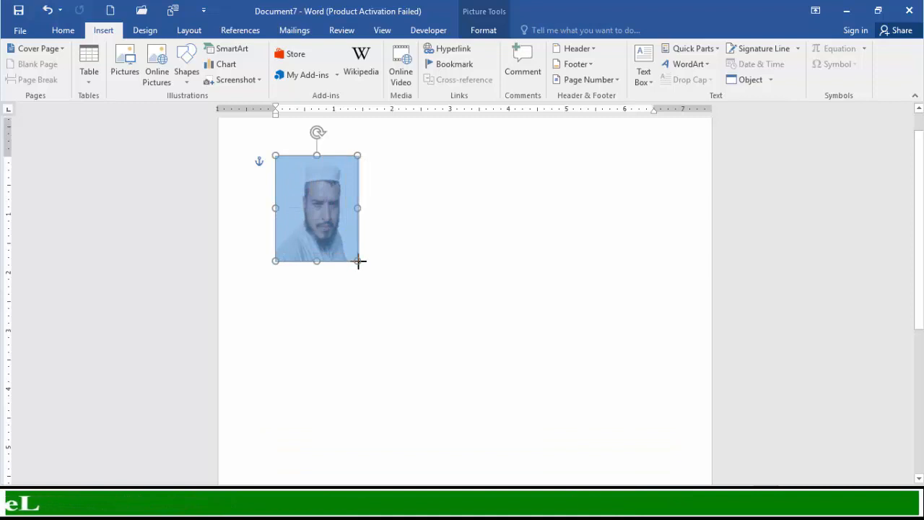
drag(356, 261, 357, 262)
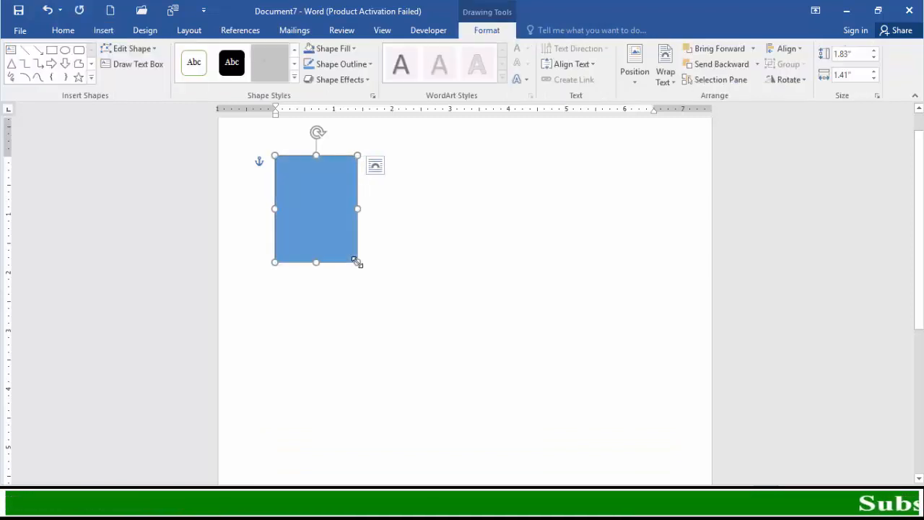